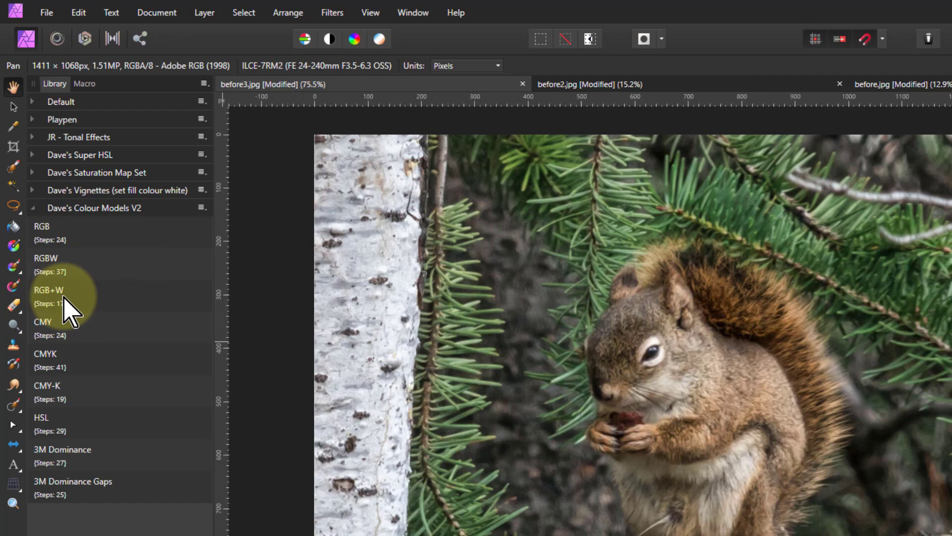
# - Apply the RGB+W macro to the squirrel photo and hide the W layer in its group
pyautogui.click(89, 295)
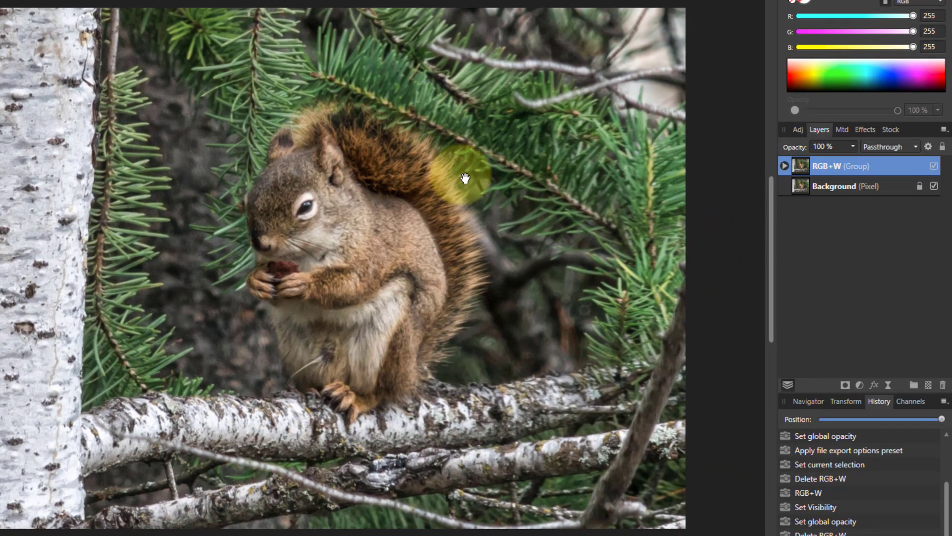
pyautogui.click(784, 167)
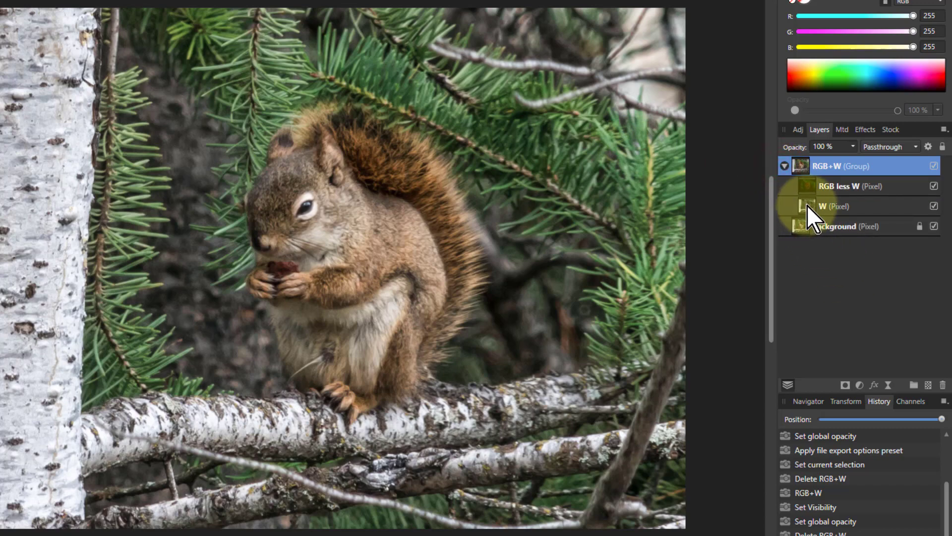
pyautogui.click(934, 205)
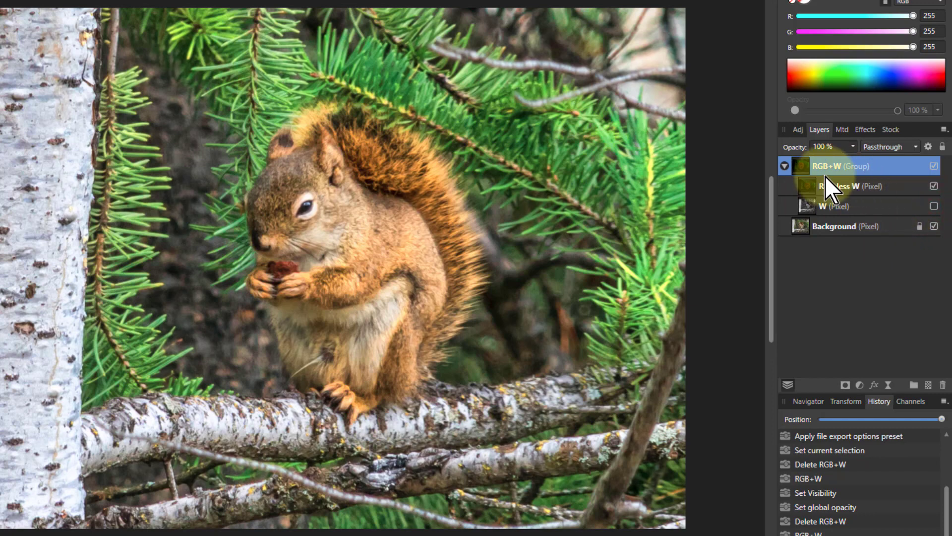
# - Test the RGB less W layer's opacity by fading it down to 0%
pyautogui.click(811, 183)
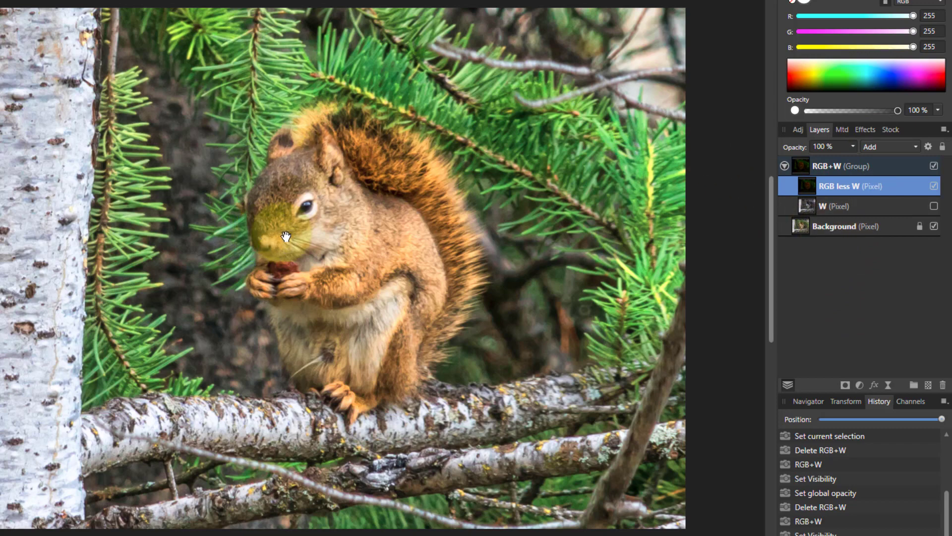
pyautogui.moveTo(286, 236); pyautogui.dragTo(150, 48)
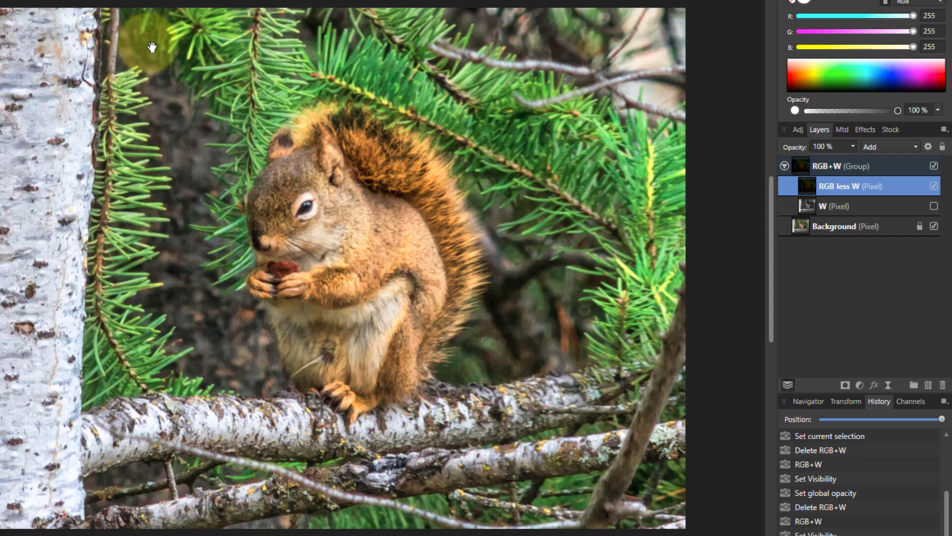
pyautogui.click(854, 146)
pyautogui.moveTo(853, 156); pyautogui.dragTo(817, 160)
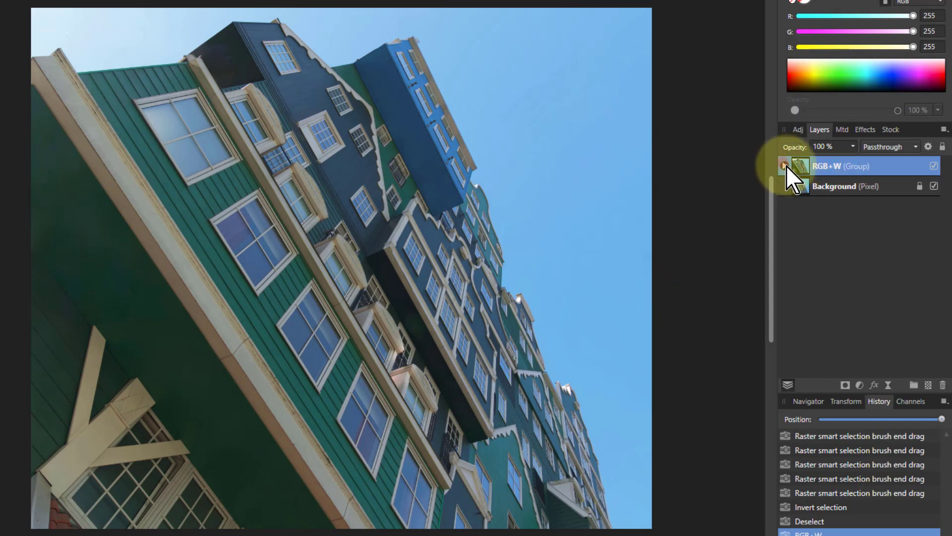
# - Hide the W layer in the building photo's RGB+W group for a vivid cyan sky, then select Background
pyautogui.click(785, 166)
pyautogui.click(811, 207)
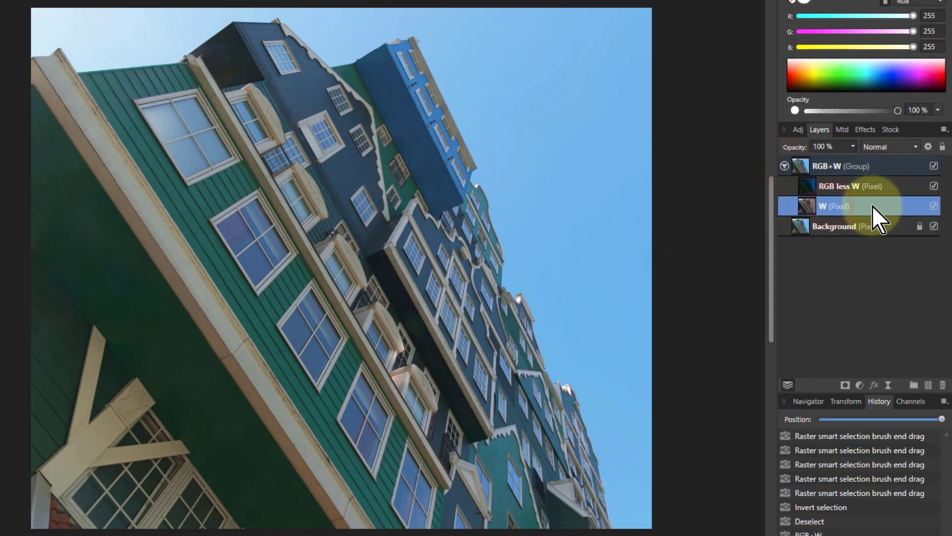
pyautogui.click(934, 205)
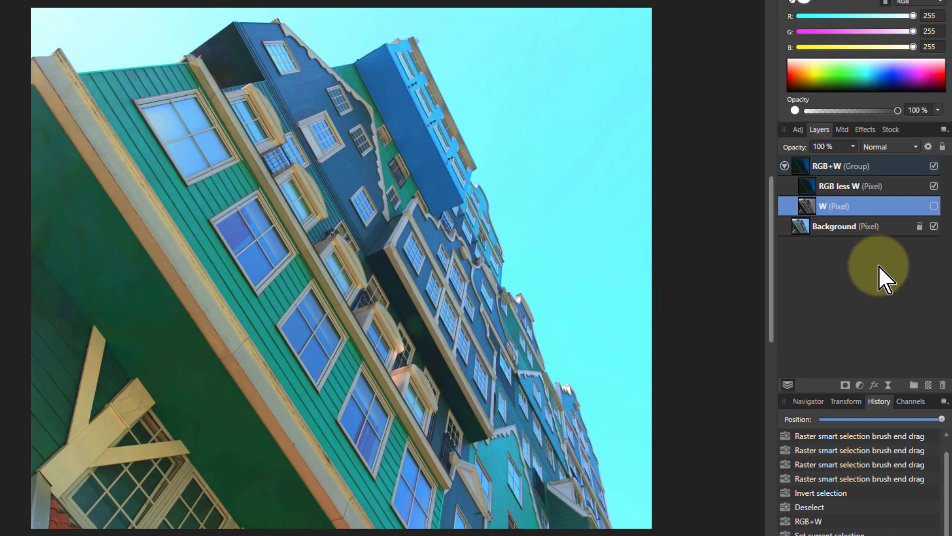
pyautogui.click(803, 224)
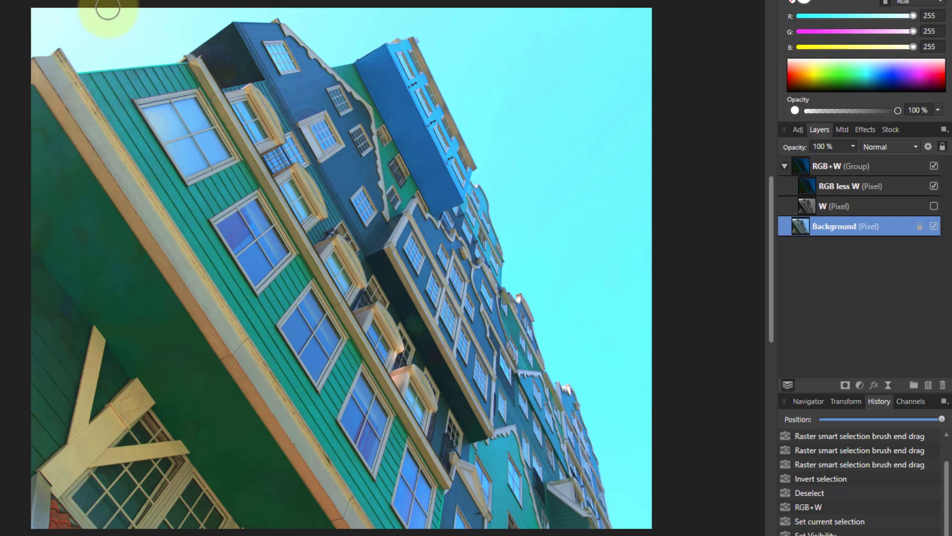
# - Brush-select the sky, refine it along the roof edge, and invert the selection onto the buildings
pyautogui.click(124, 28)
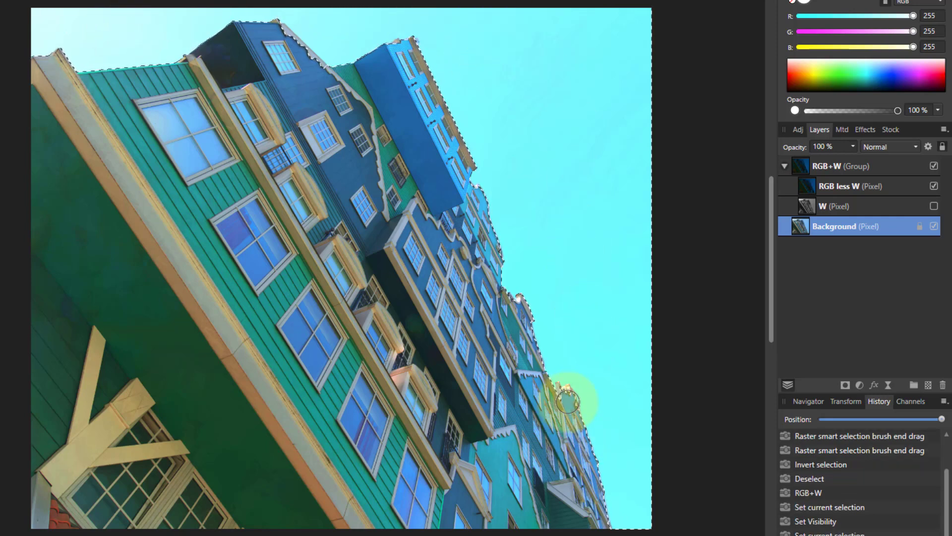
pyautogui.click(563, 401)
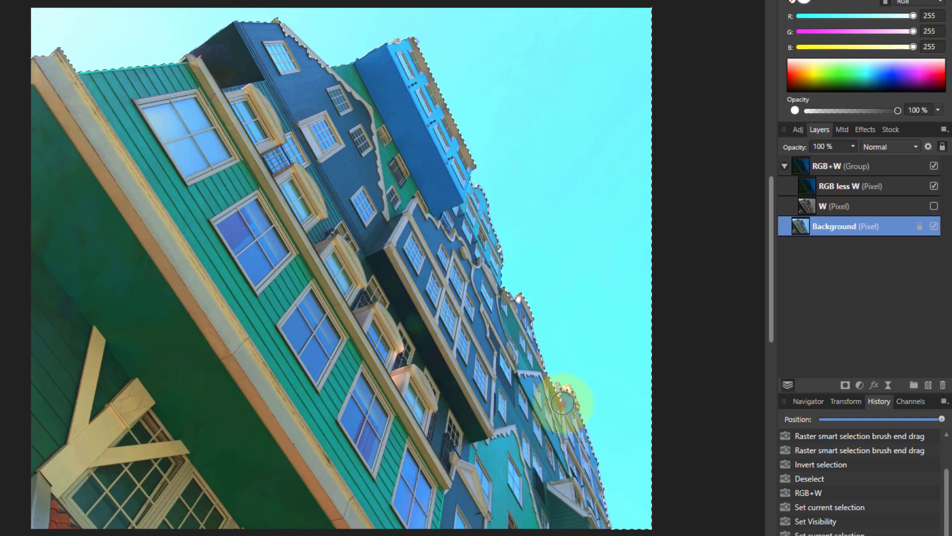
pyautogui.click(286, 49)
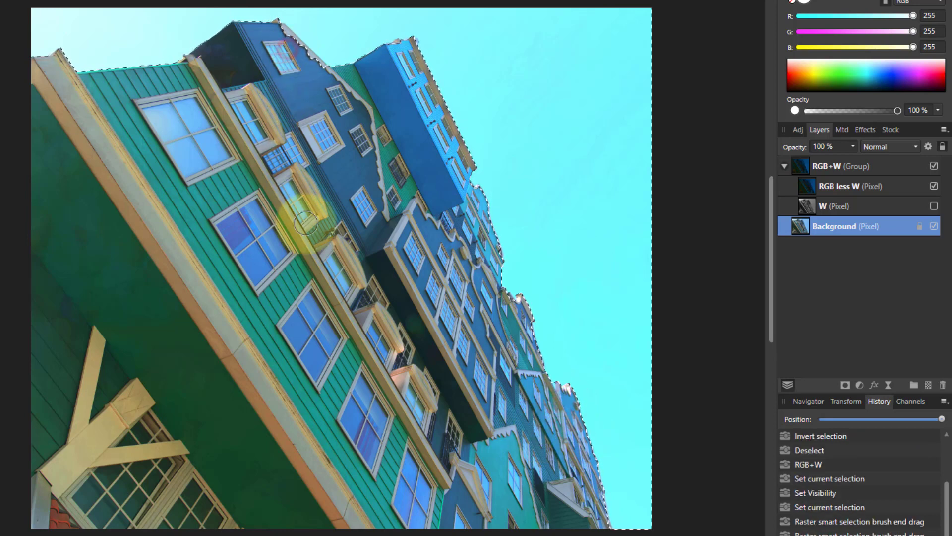
pyautogui.moveTo(276, 43); pyautogui.dragTo(284, 80)
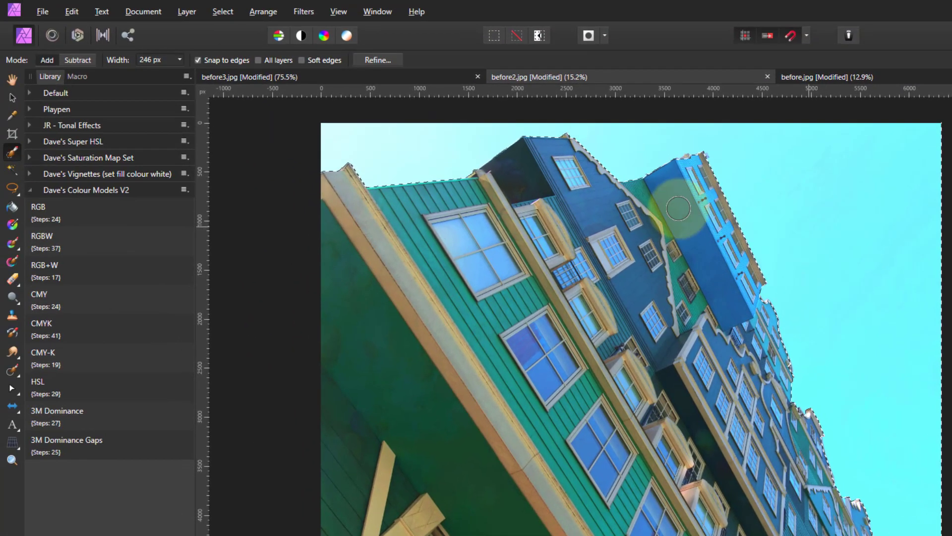
pyautogui.click(223, 12)
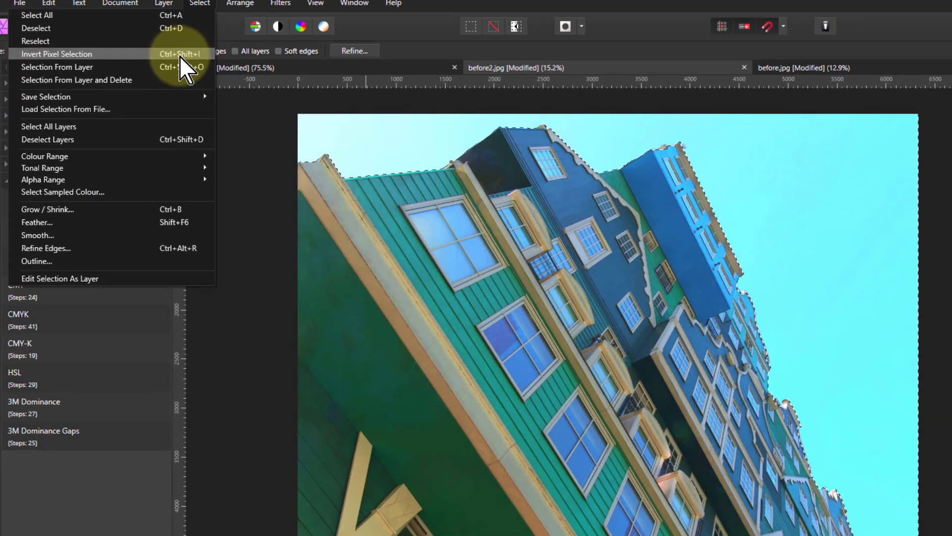
pyautogui.click(201, 63)
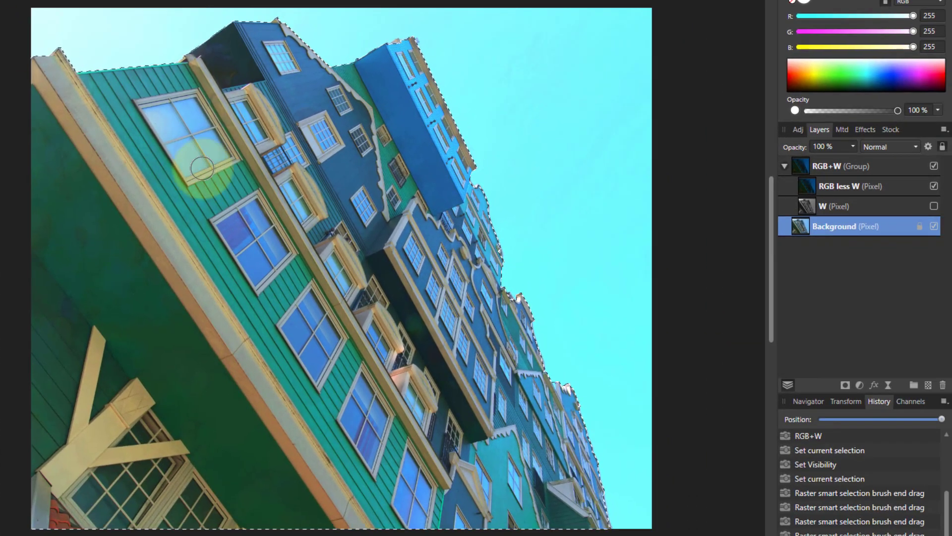
# - Mask the RGB less W layer to the selected buildings and toggle the mask to compare the sky
pyautogui.click(814, 186)
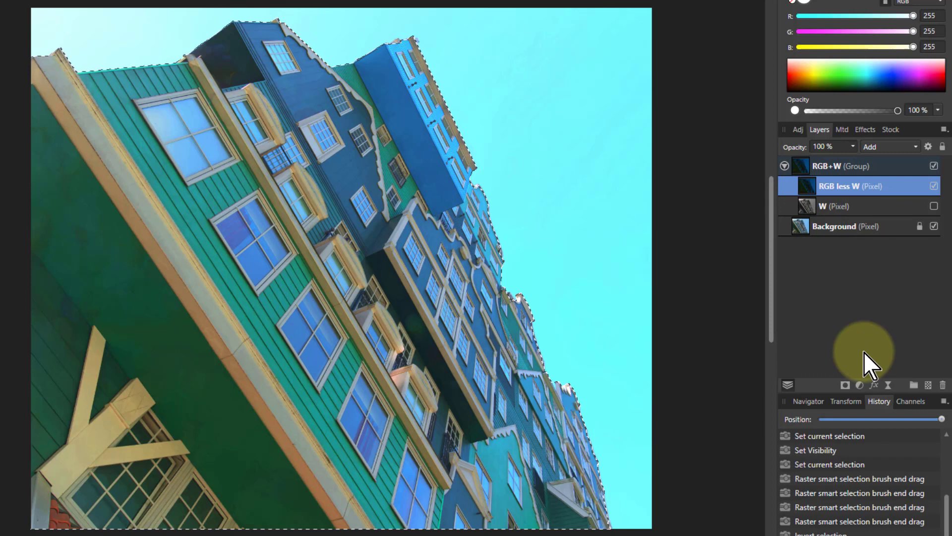
pyautogui.click(846, 386)
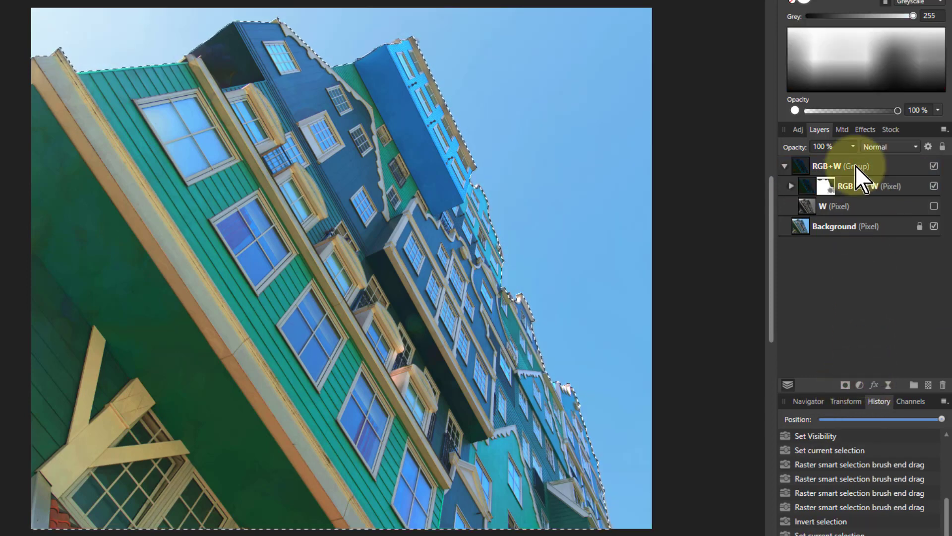
pyautogui.click(791, 186)
pyautogui.click(934, 206)
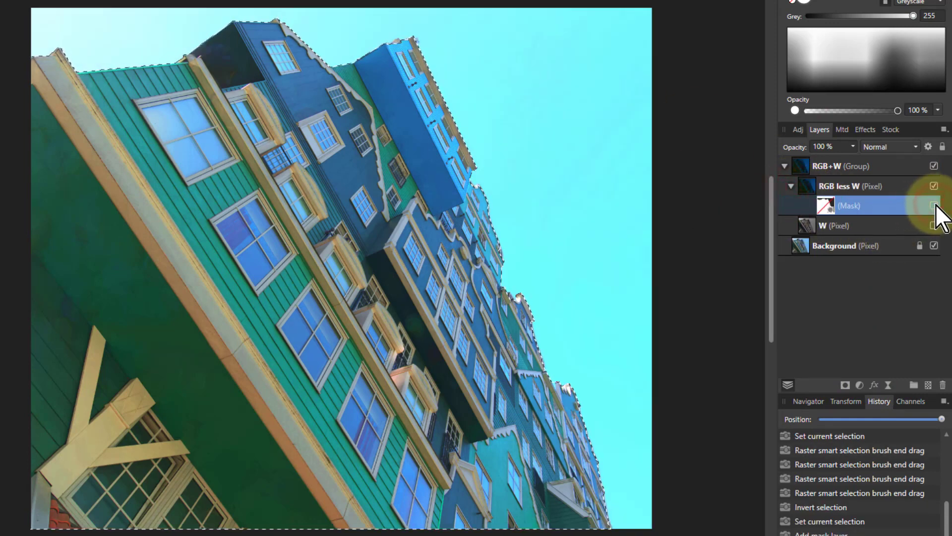
pyautogui.click(934, 206)
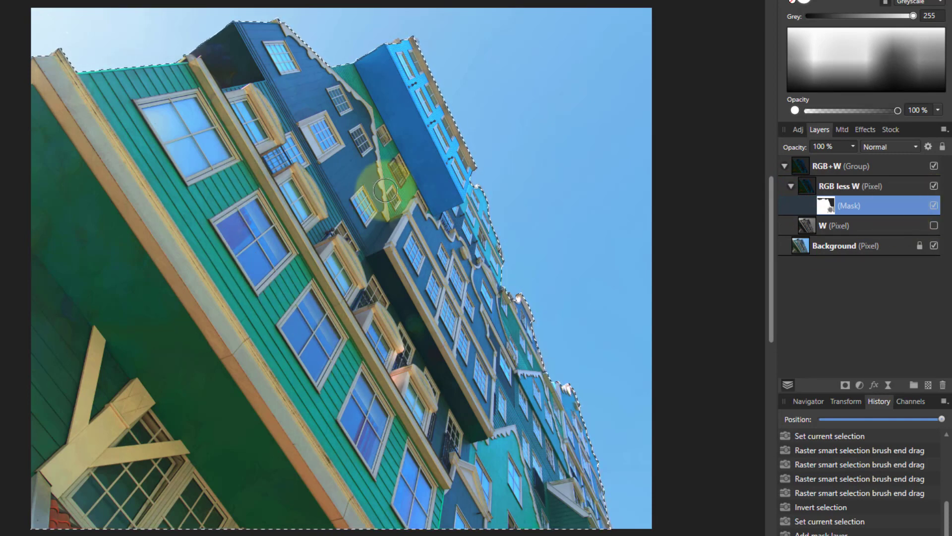
# - Deselect with Ctrl+D and toggle the RGB+W group off and on to compare with the original
pyautogui.hotkey('ctrl', 'd')
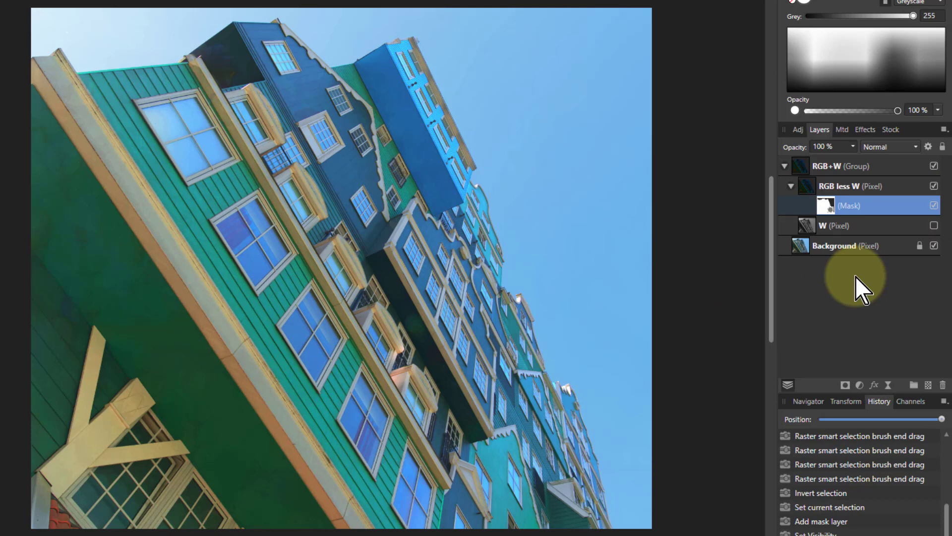
pyautogui.click(934, 166)
pyautogui.click(934, 166)
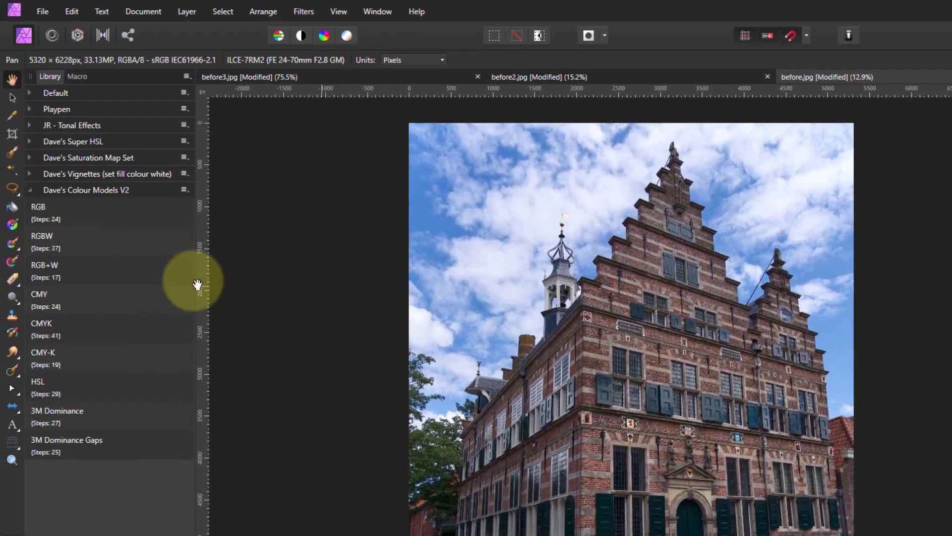
# - Apply the RGB+W macro to the brick photo and hide the W layer in its group
pyautogui.click(38, 266)
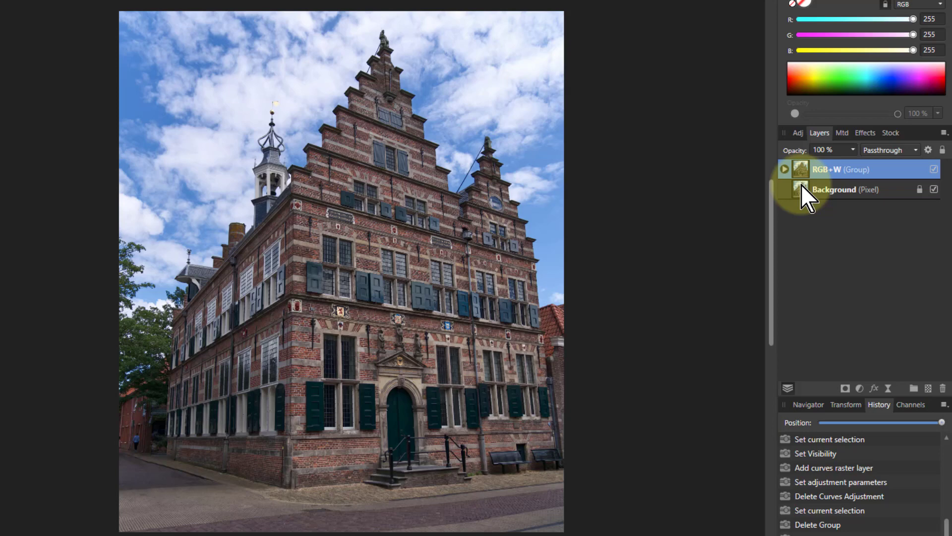
pyautogui.click(827, 185)
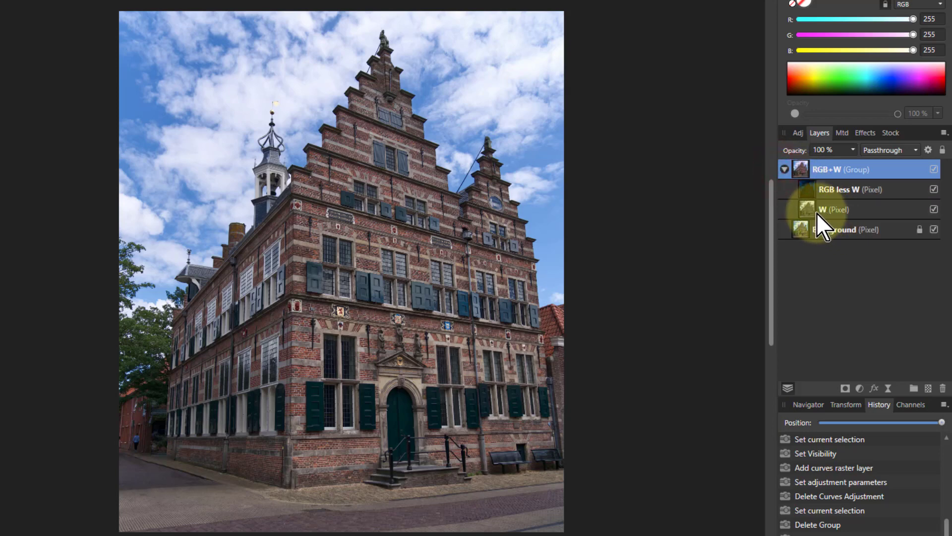
pyautogui.click(817, 212)
pyautogui.click(934, 210)
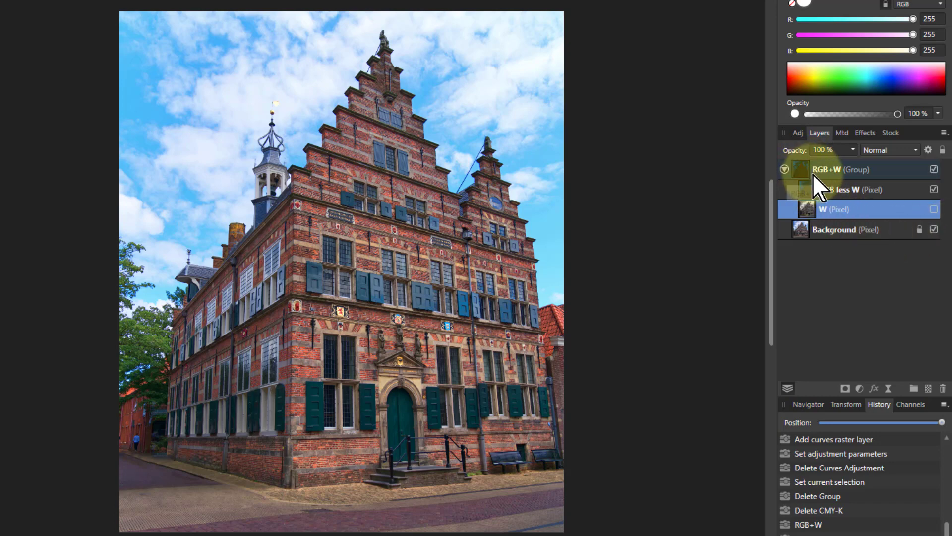
# - Duplicate the Background layer with Ctrl+J and select it together with the RGB+W group
pyautogui.click(802, 231)
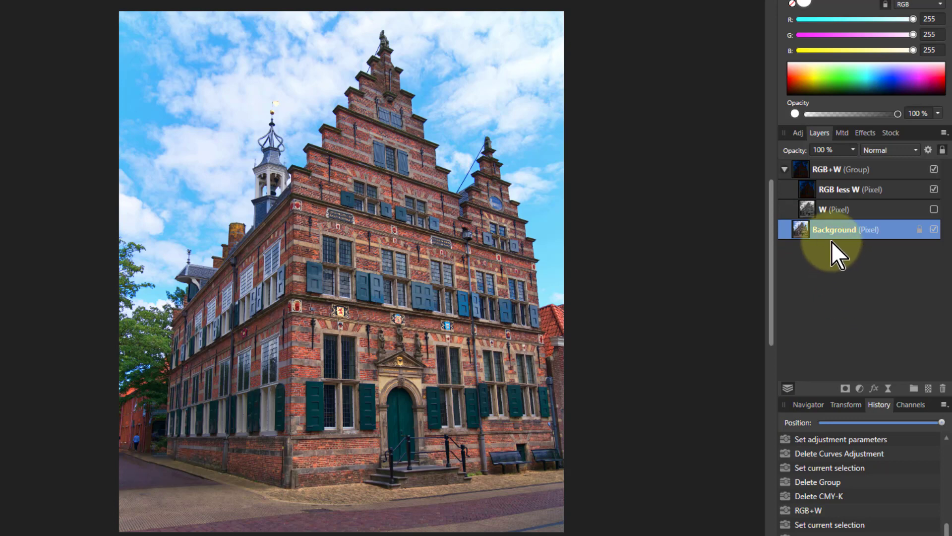
pyautogui.press('d')
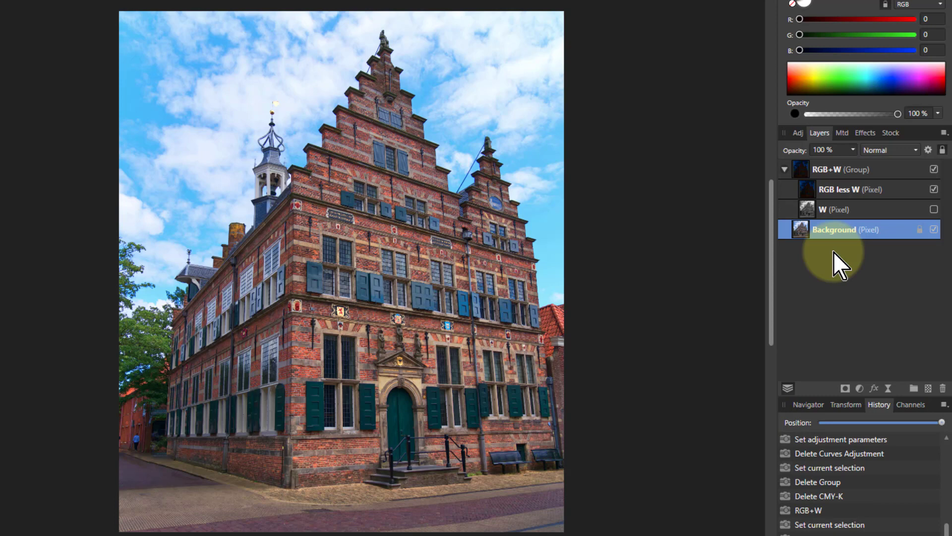
pyautogui.hotkey('ctrl', 'j')
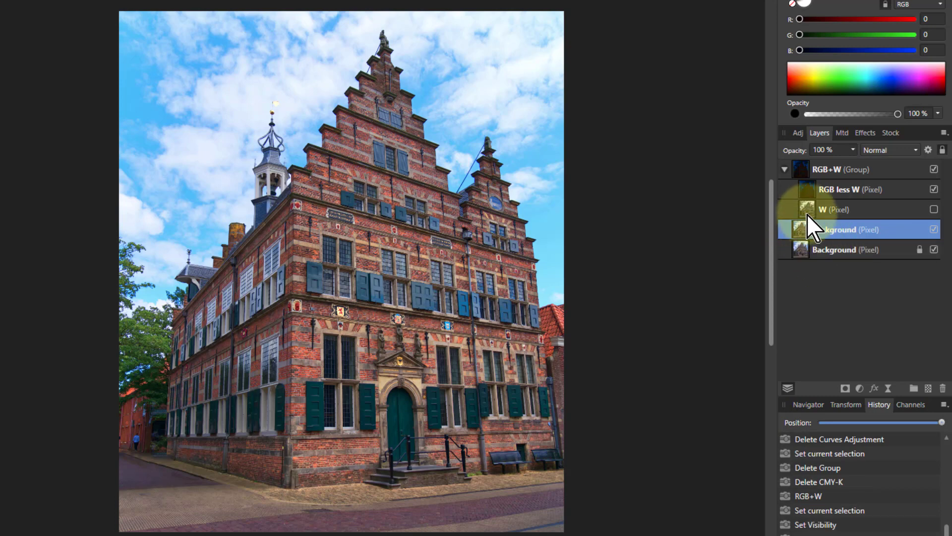
pyautogui.keyDown('ctrl'); pyautogui.click(803, 167); pyautogui.keyUp('ctrl')
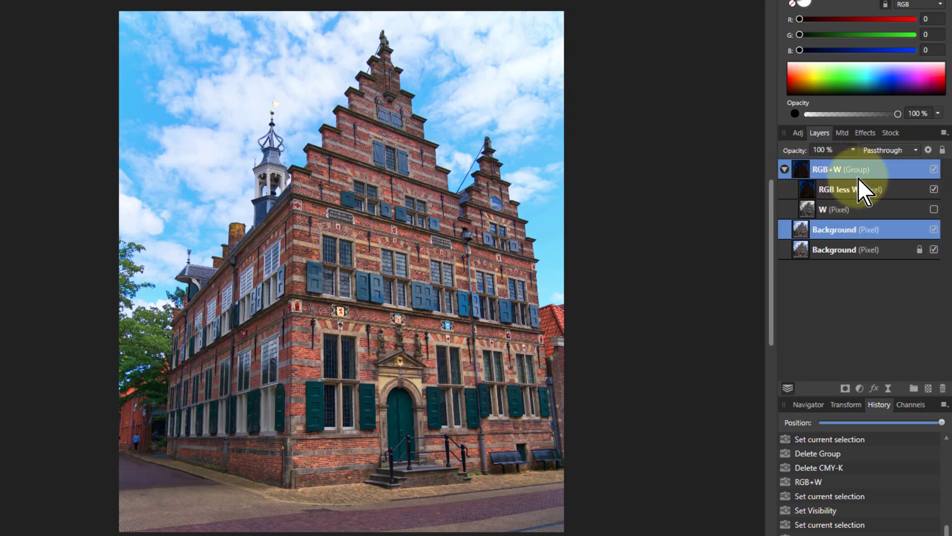
# - Group the RGB+W group and Background copy as 'RGBW', hide it, and select the original Background
pyautogui.hotkey('ctrl', 'g')
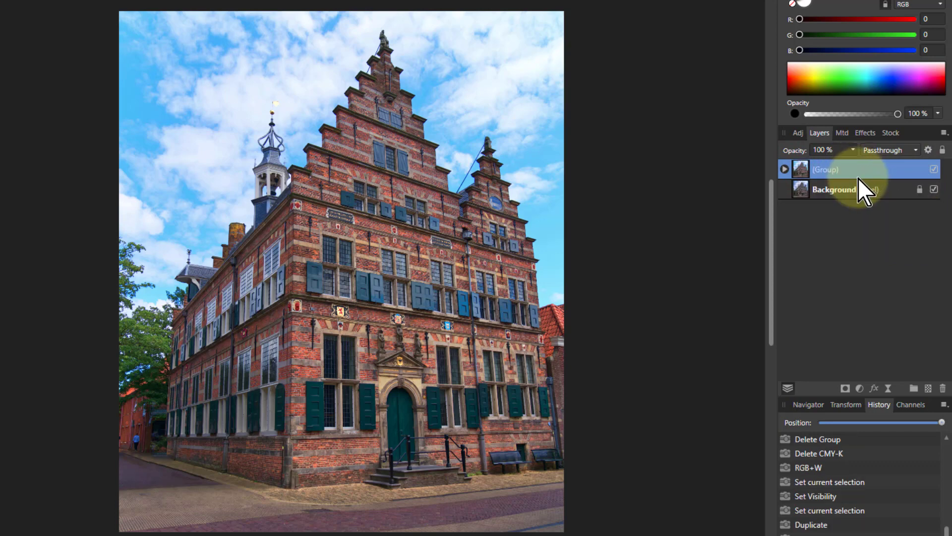
pyautogui.doubleClick(825, 174)
pyautogui.write('RGBW')
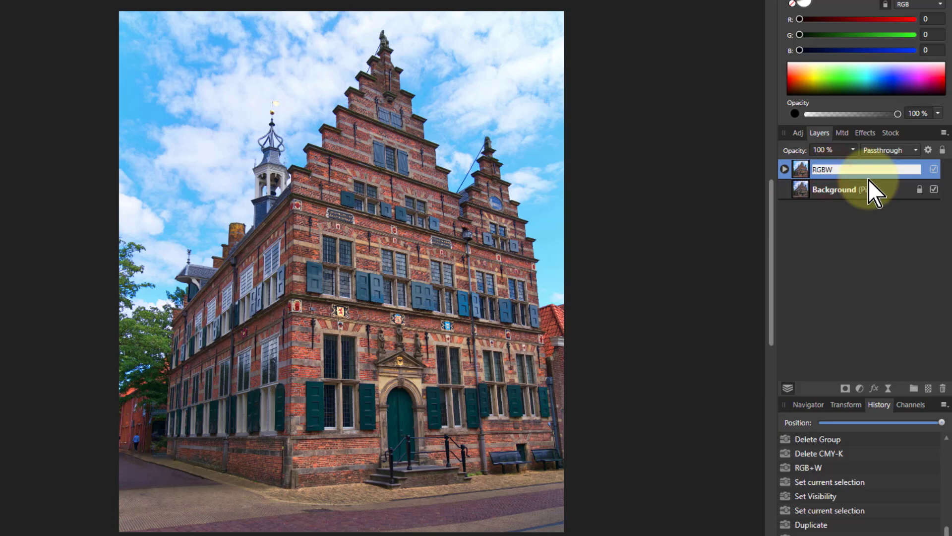
pyautogui.press('Return')
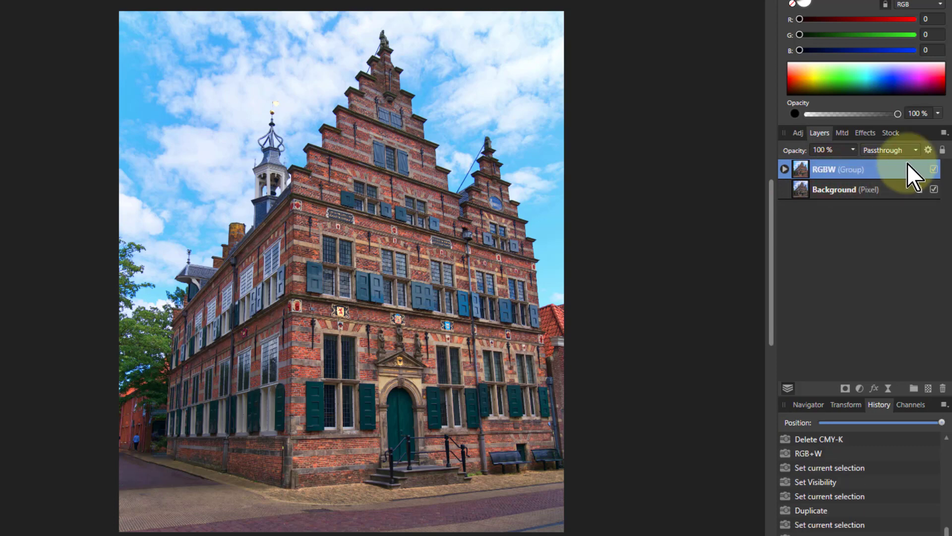
pyautogui.click(934, 169)
pyautogui.click(813, 191)
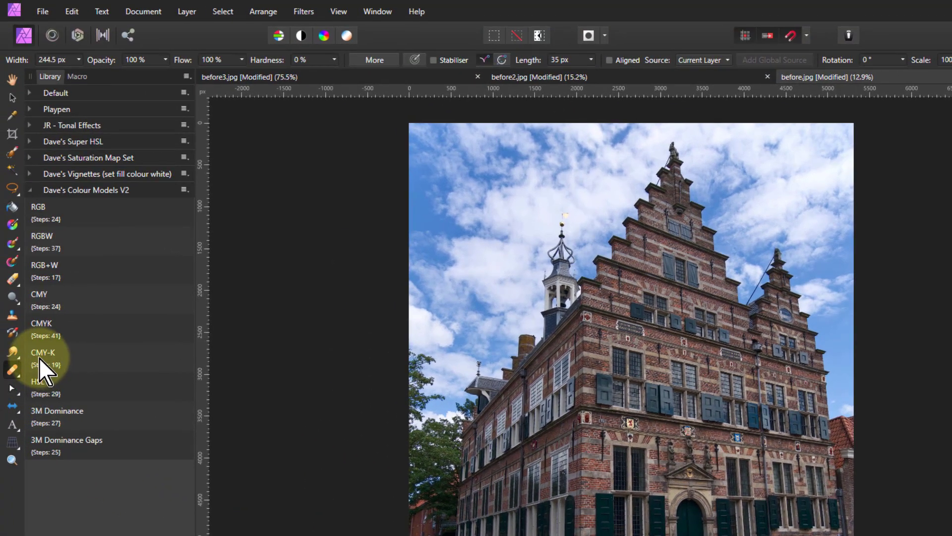
# - Run the CMY-K macro and hide the Black layer in the new CMY-K group
pyautogui.click(46, 358)
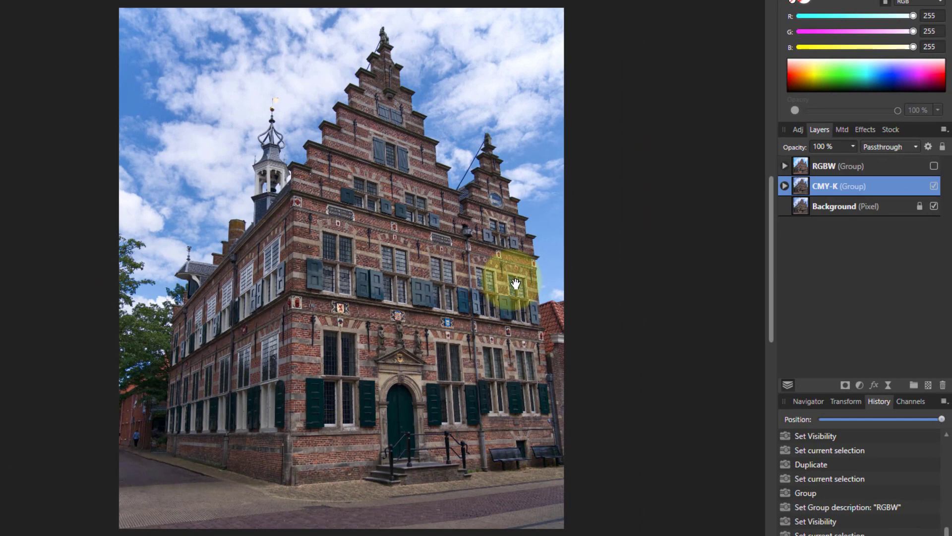
pyautogui.click(784, 187)
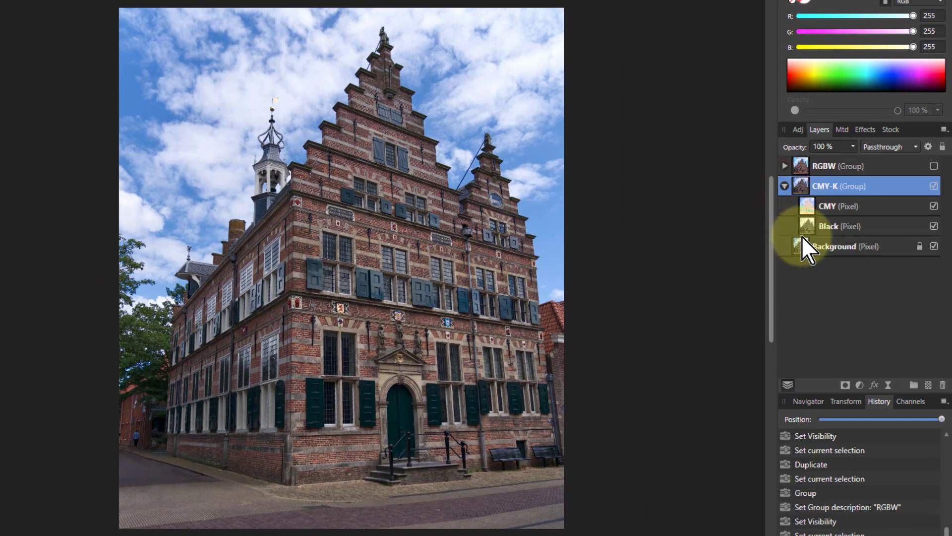
pyautogui.click(934, 226)
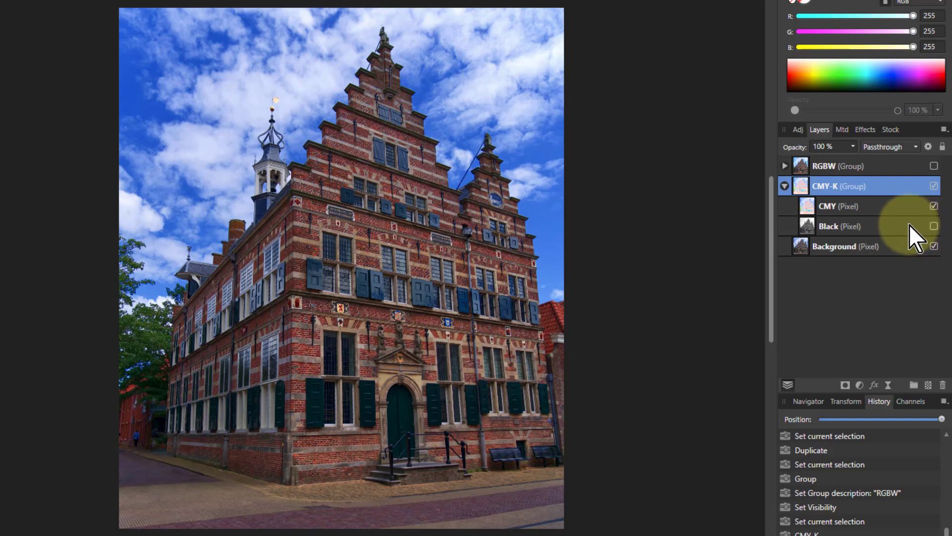
# - Toggle the RGBW group on and off to compare, then select the CMY layer
pyautogui.click(932, 166)
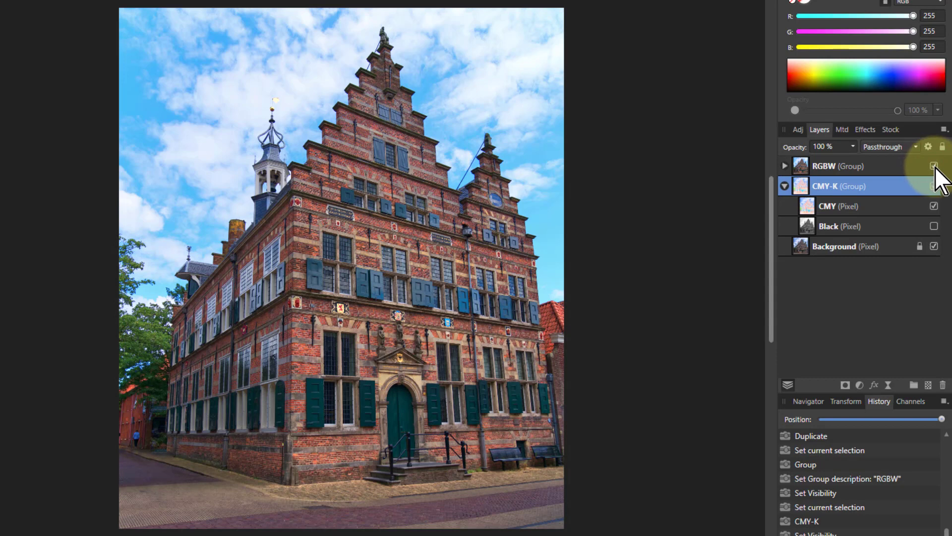
pyautogui.click(933, 165)
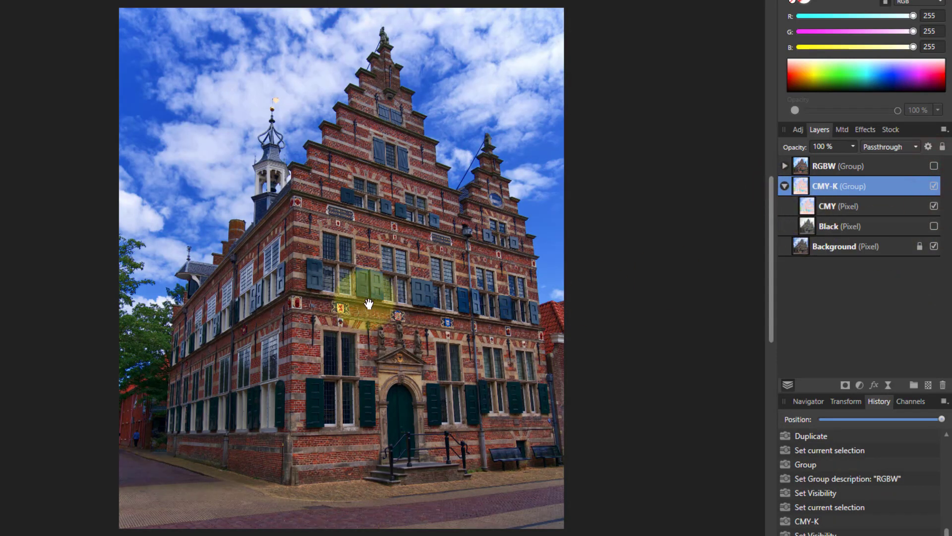
pyautogui.click(819, 207)
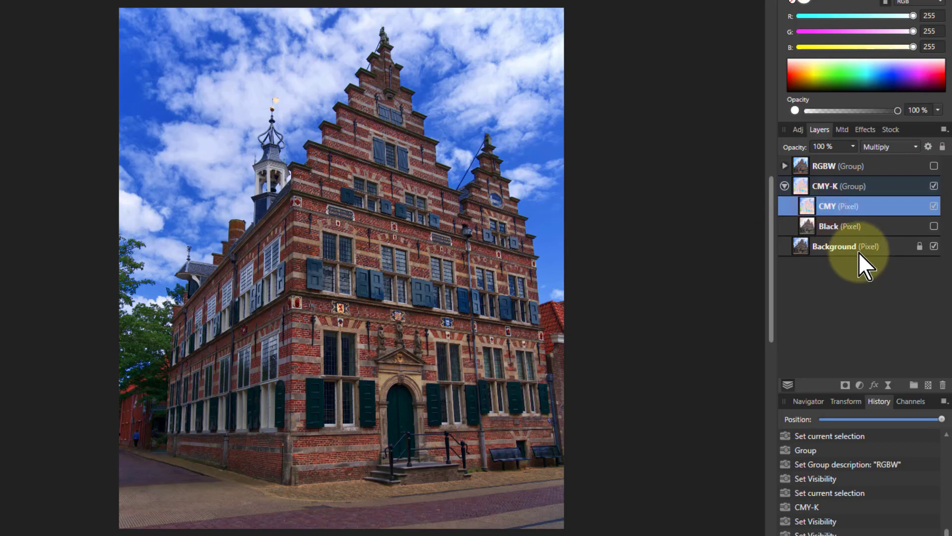
# - Set the CMY layer's blend mode to Overlay and toggle RGBW to compare, leaving it visible
pyautogui.click(891, 147)
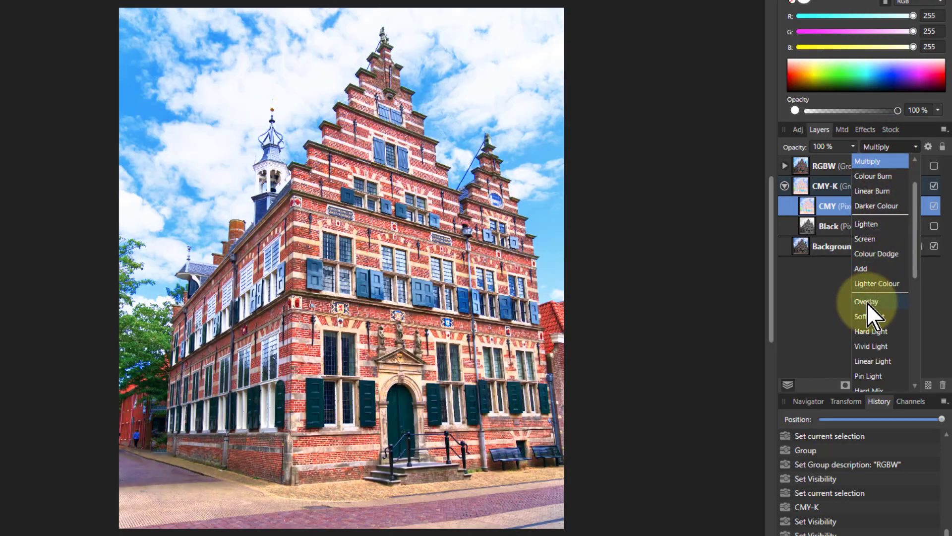
pyautogui.click(867, 303)
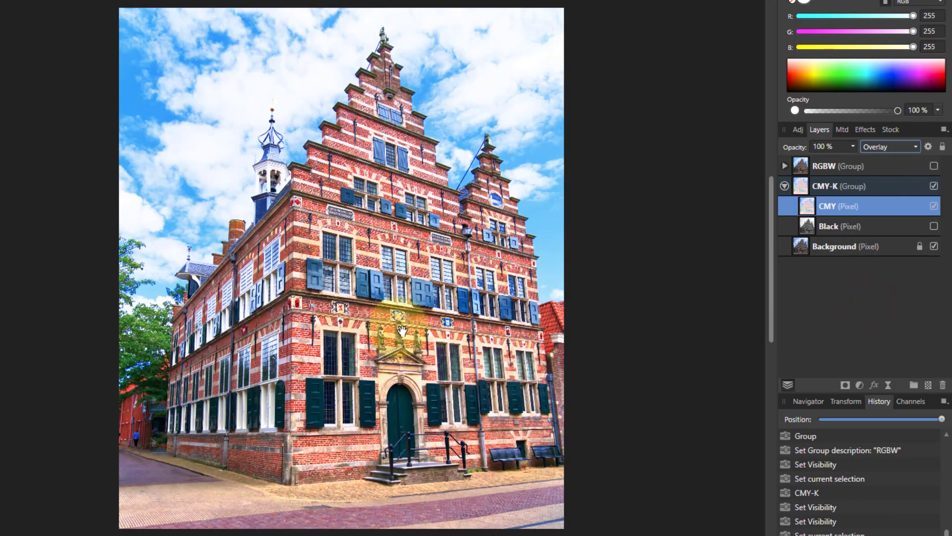
pyautogui.click(934, 166)
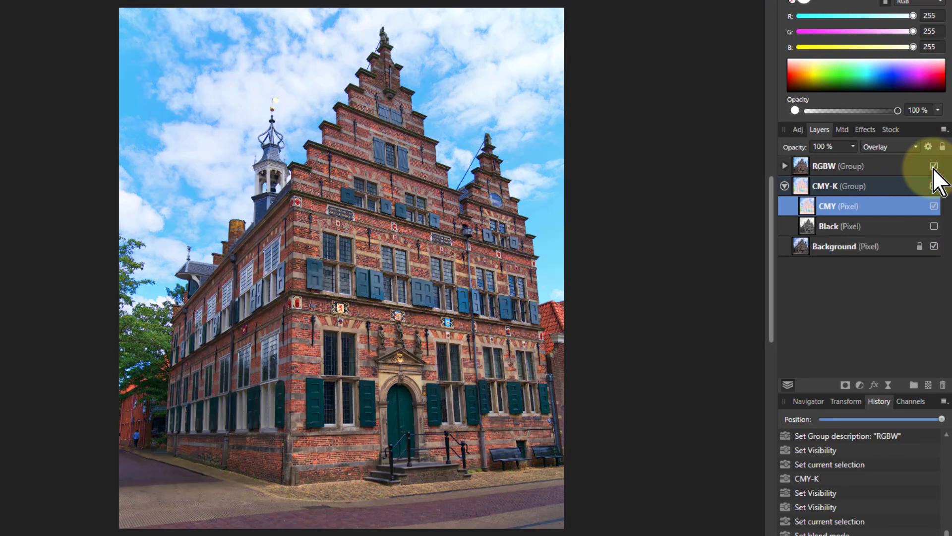
pyautogui.click(934, 166)
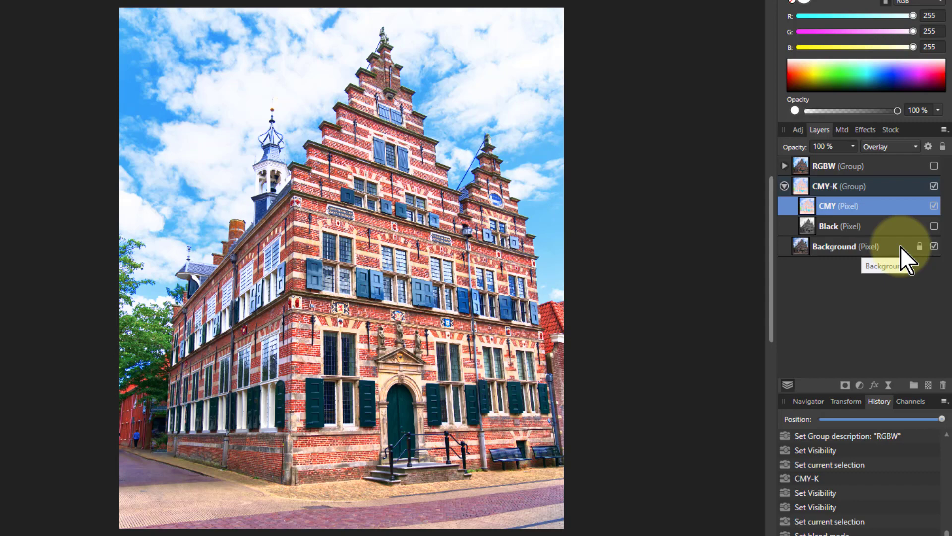
pyautogui.click(933, 165)
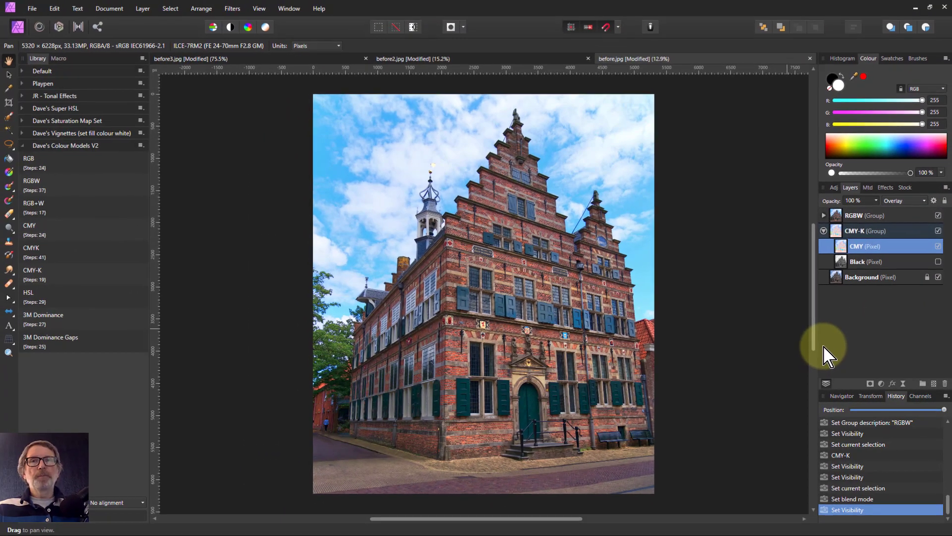